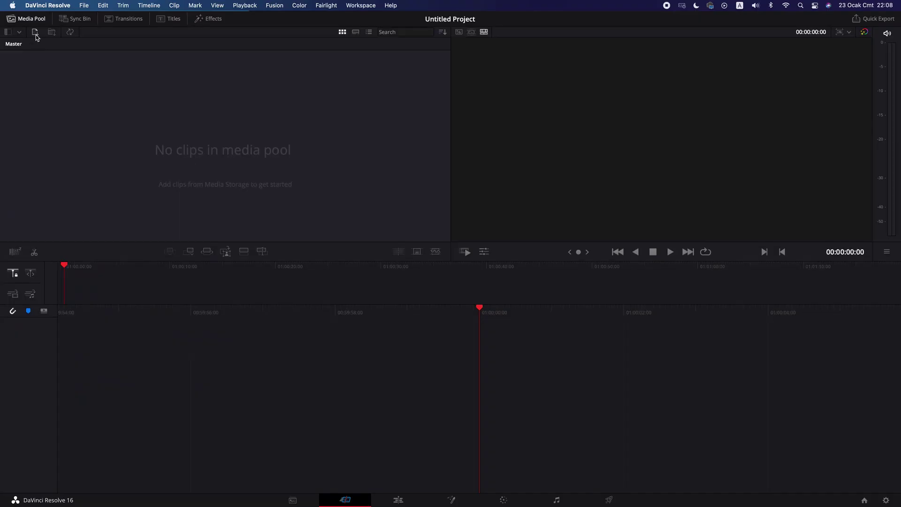
Step: Preview the DJI_0096, DJI_0097 and DJI_0098 clips and the DJI_0081.JPG photo for import
key(super+i)
click(379, 173)
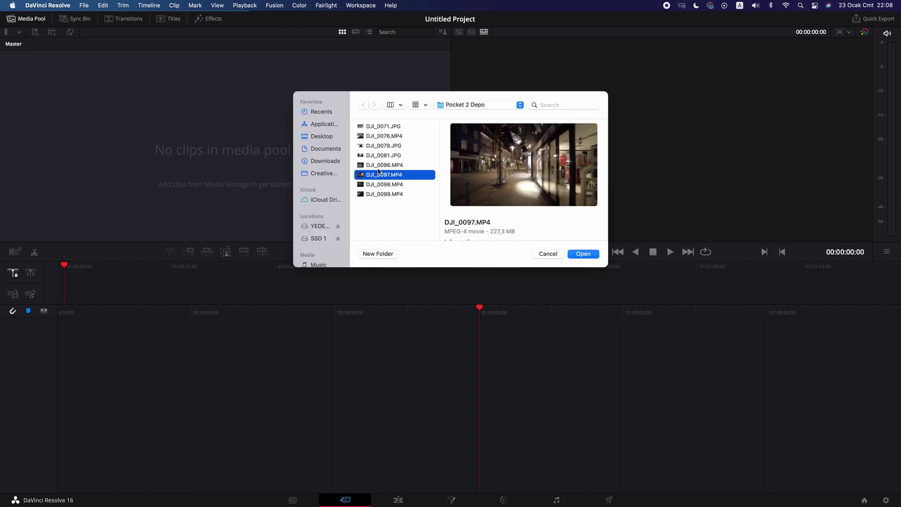
click(379, 166)
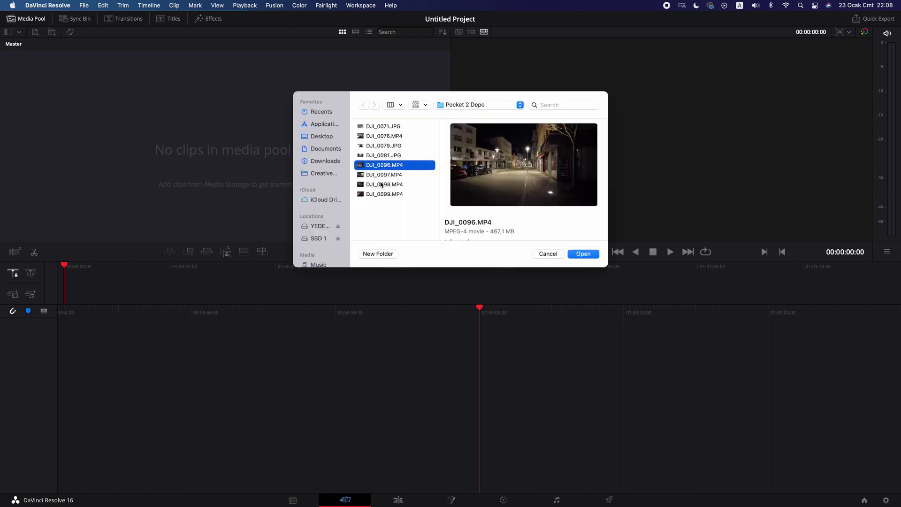
click(381, 185)
click(381, 156)
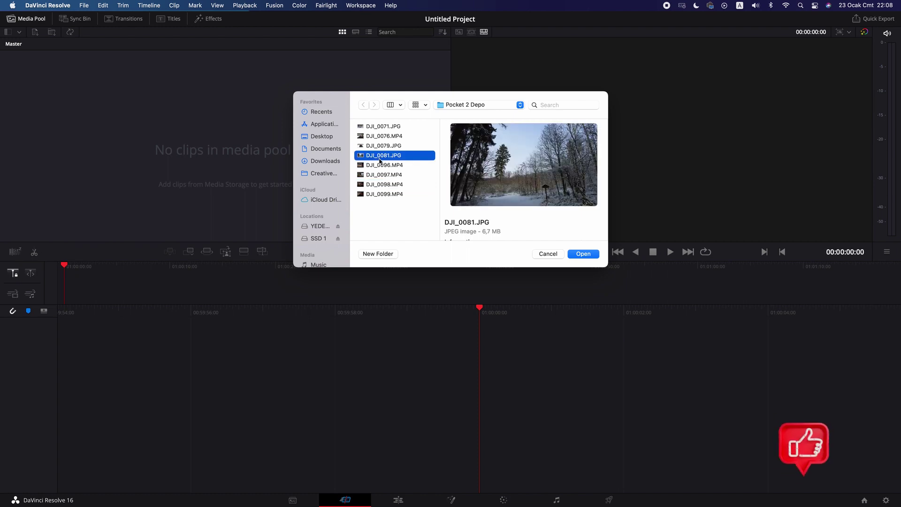
click(381, 165)
click(381, 155)
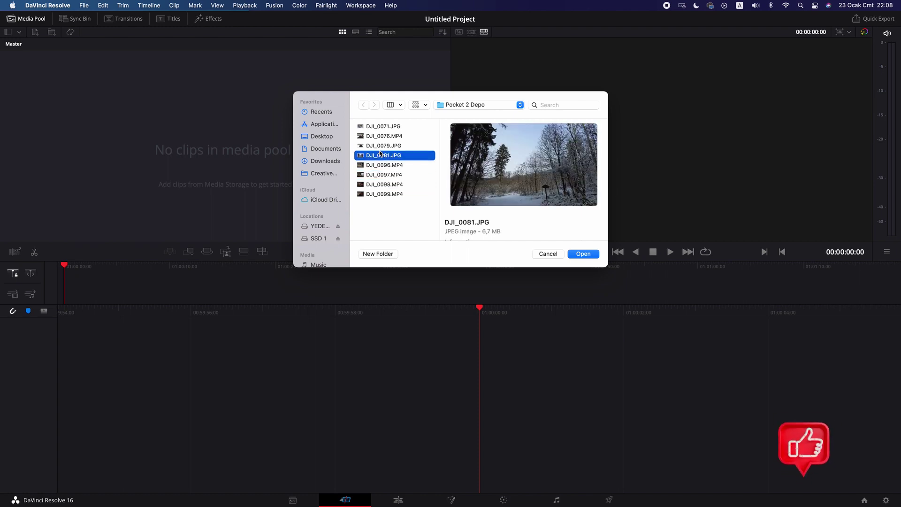
click(381, 165)
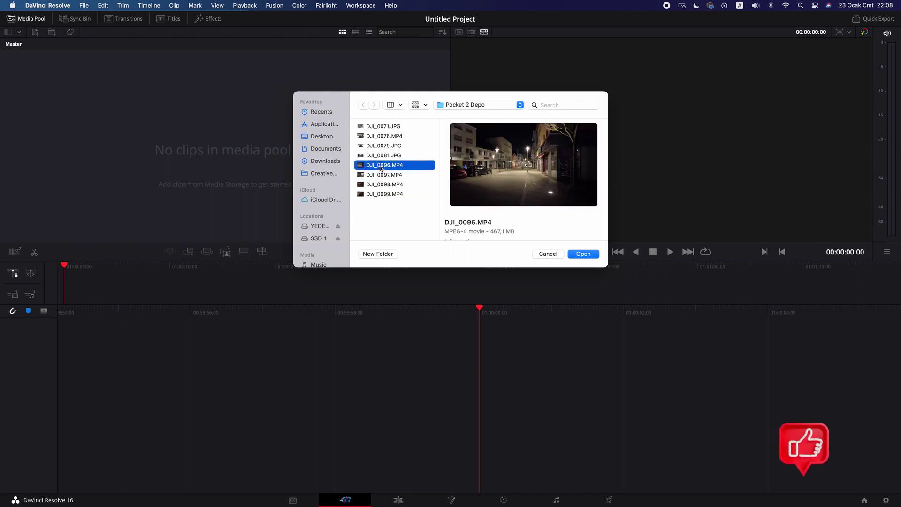
click(381, 174)
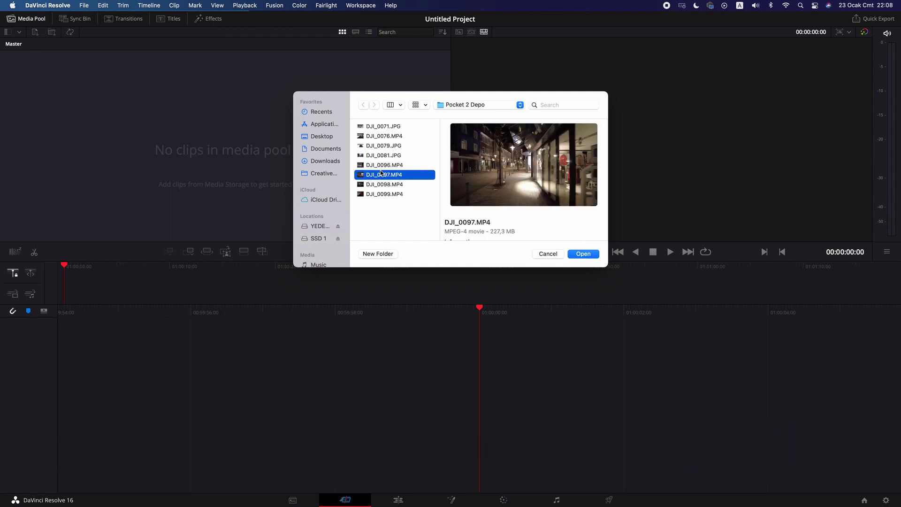
Step: Import DJI_0098.MP4, match the project frame rate to it, and place it on Timeline 1
click(387, 185)
click(586, 254)
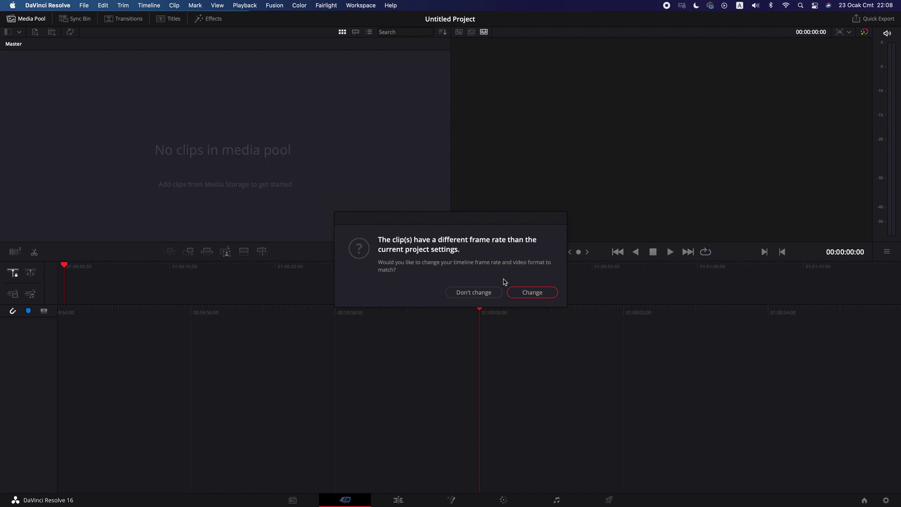
click(523, 291)
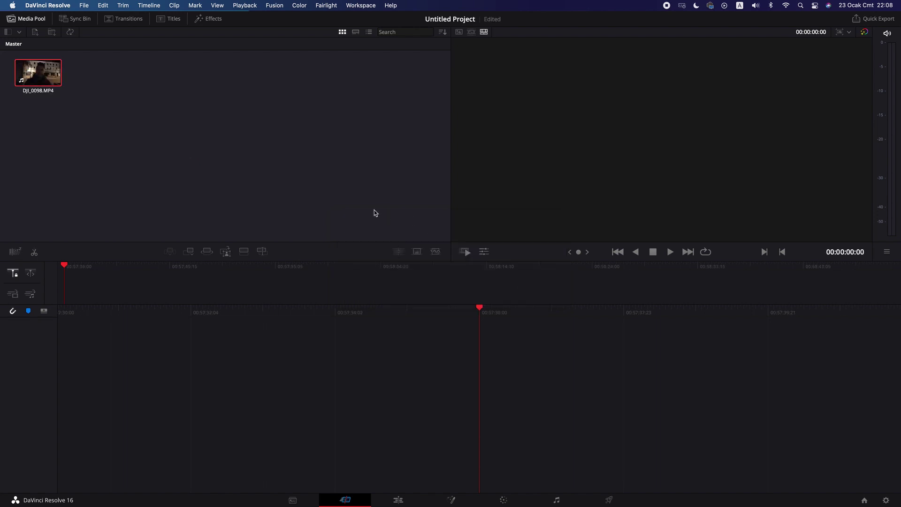
drag(47, 77, 599, 402)
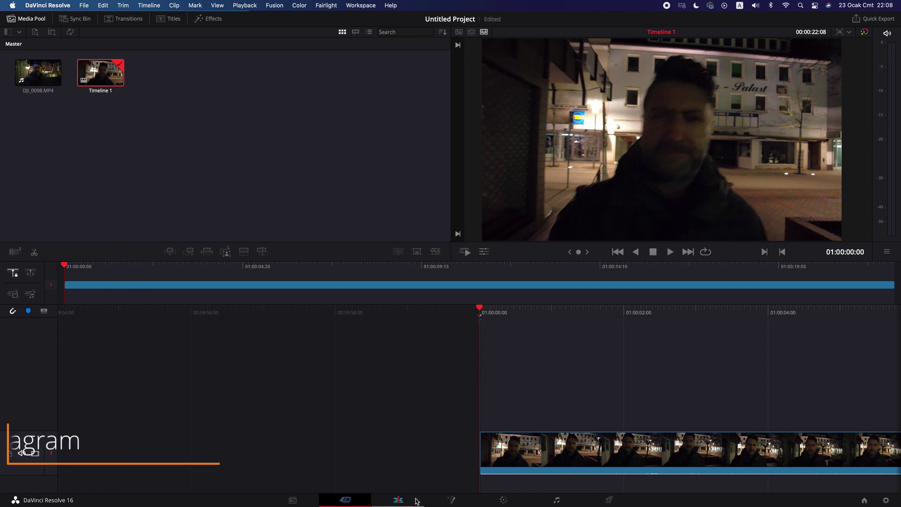
Step: Open DJI_0098.MP4 in Fusion, spread MediaIn1 and MediaOut1 apart, and select MediaIn1
click(454, 501)
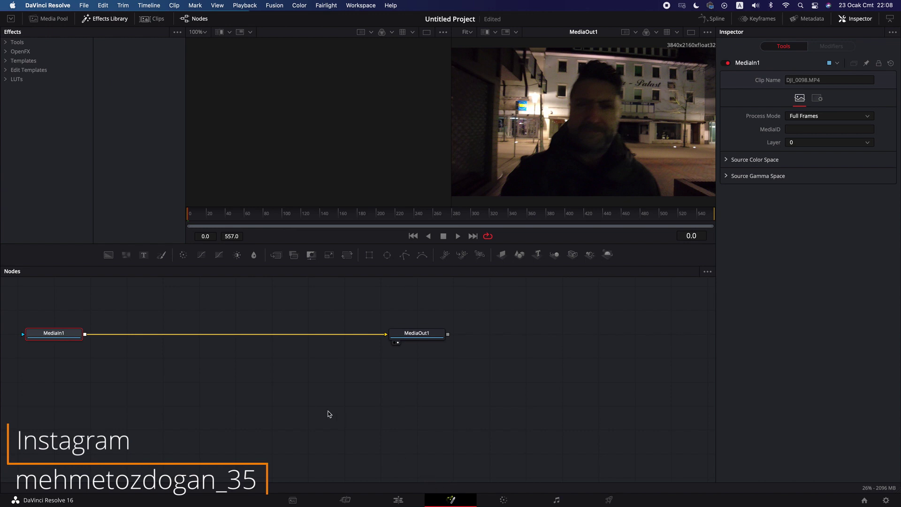
drag(52, 334, 174, 346)
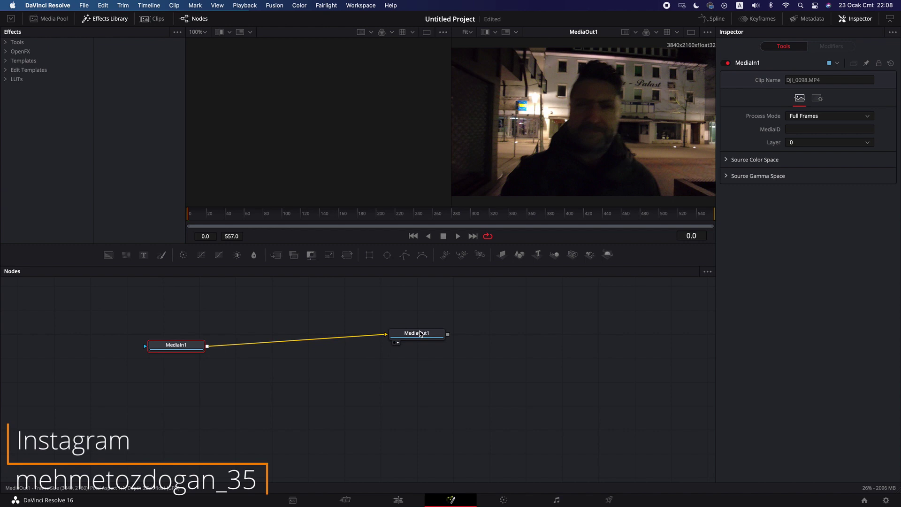
drag(420, 333, 518, 346)
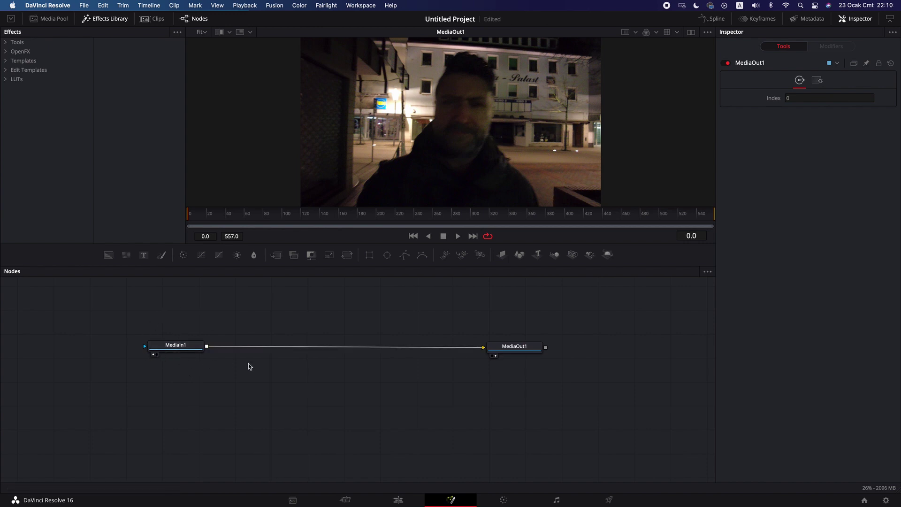
click(172, 348)
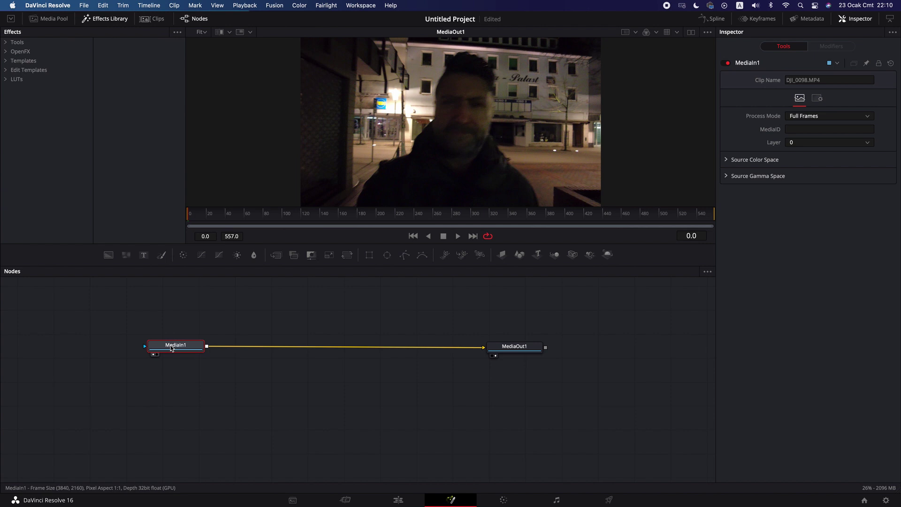
Step: Search the tool list for 'noise' and add a Remove Noise node after MediaIn1
key(shift+space)
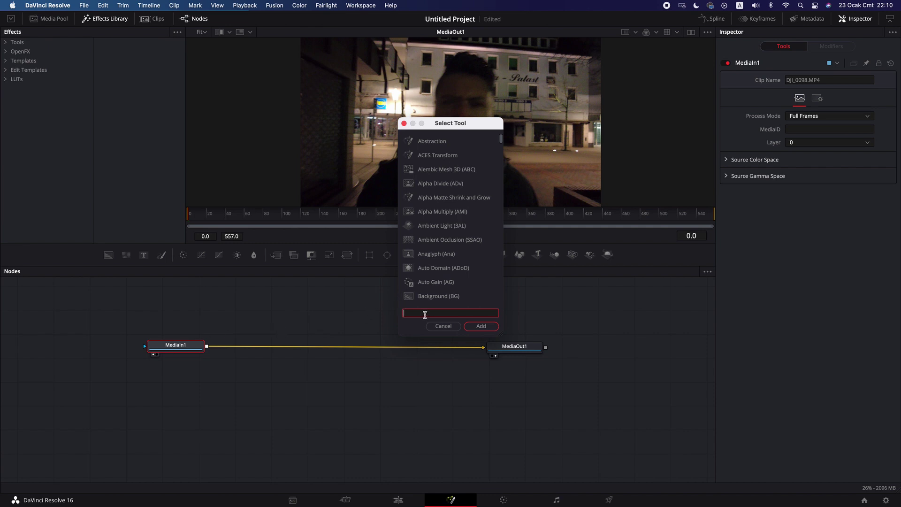
text(noise)
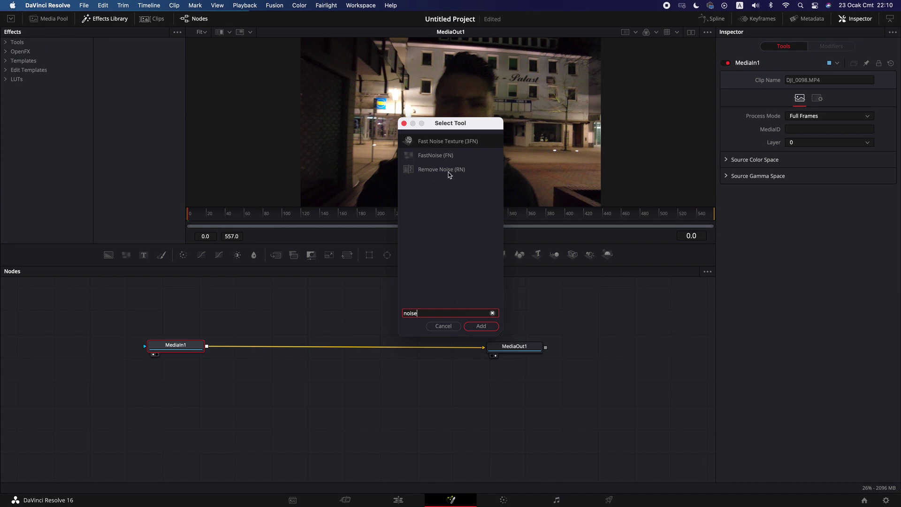
click(437, 171)
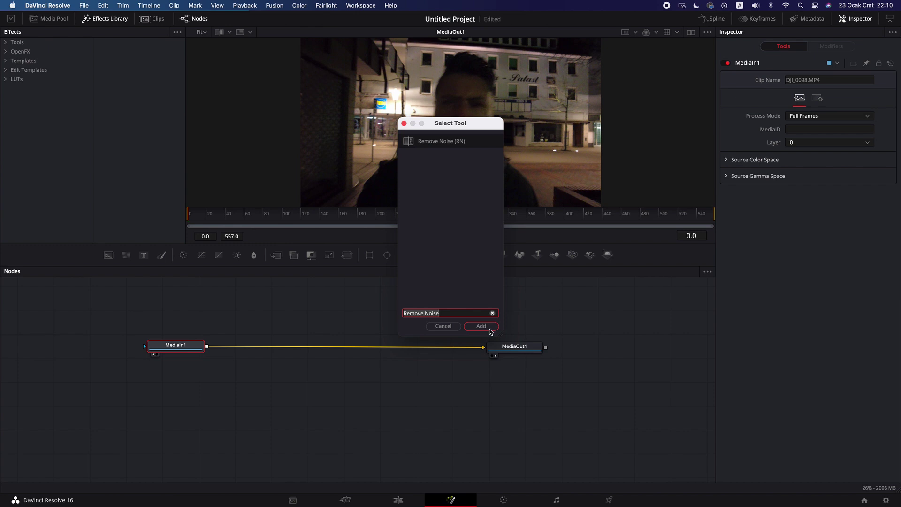
click(490, 327)
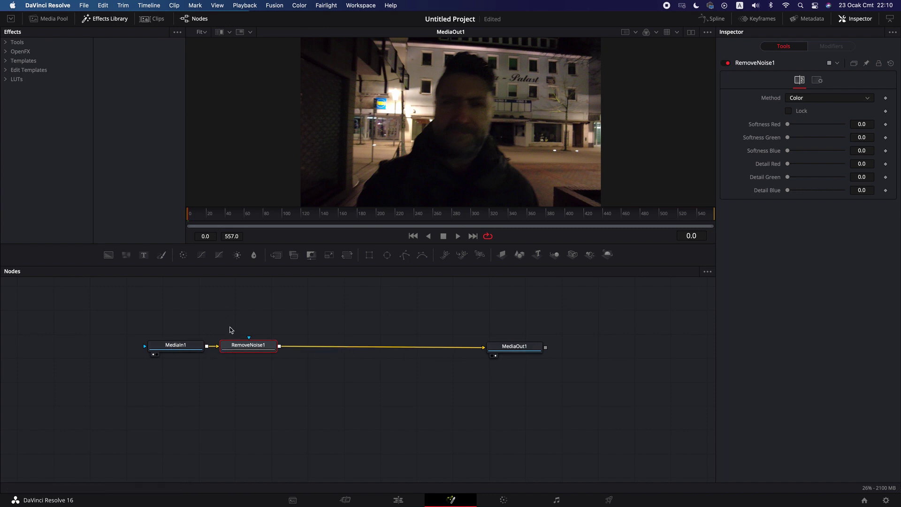
Step: Centre RemoveNoise1 between MediaIn1 and MediaOut1 and turn on the dual viewer
drag(247, 346, 317, 346)
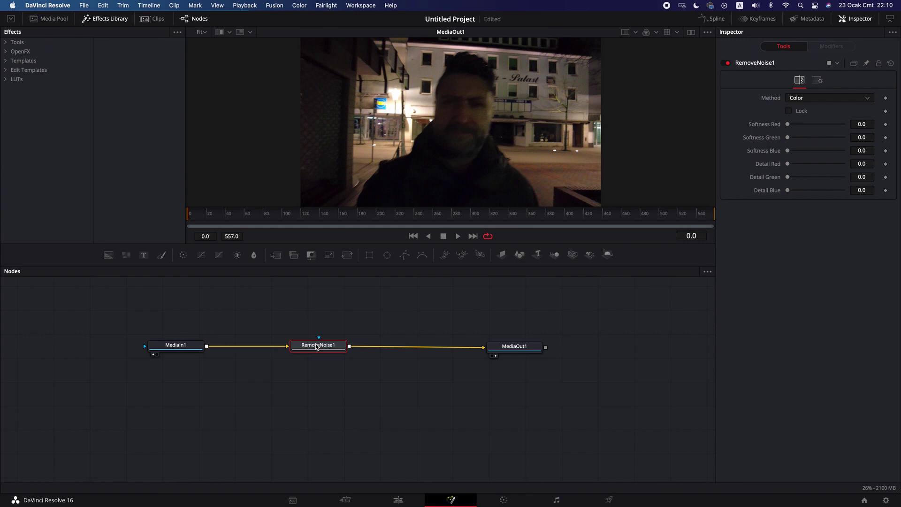
scroll(316, 346, up, 1)
scroll(318, 349, right, 1)
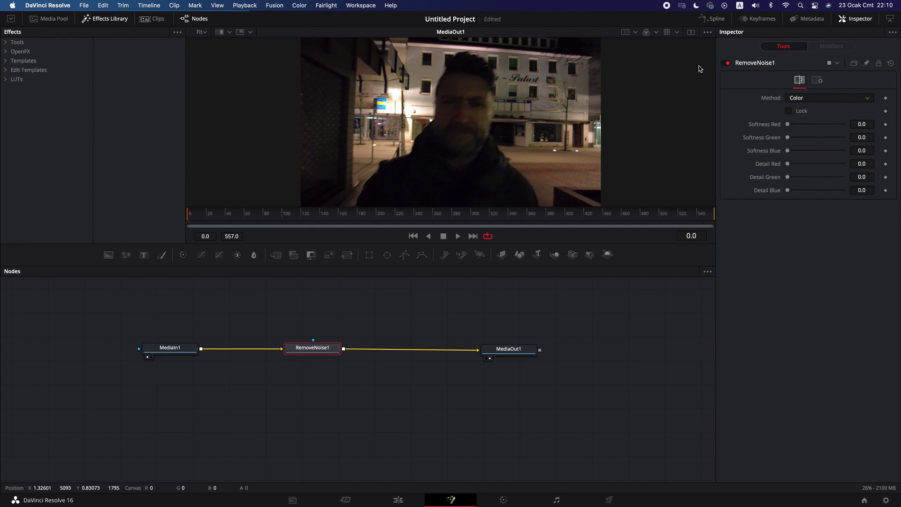
click(692, 32)
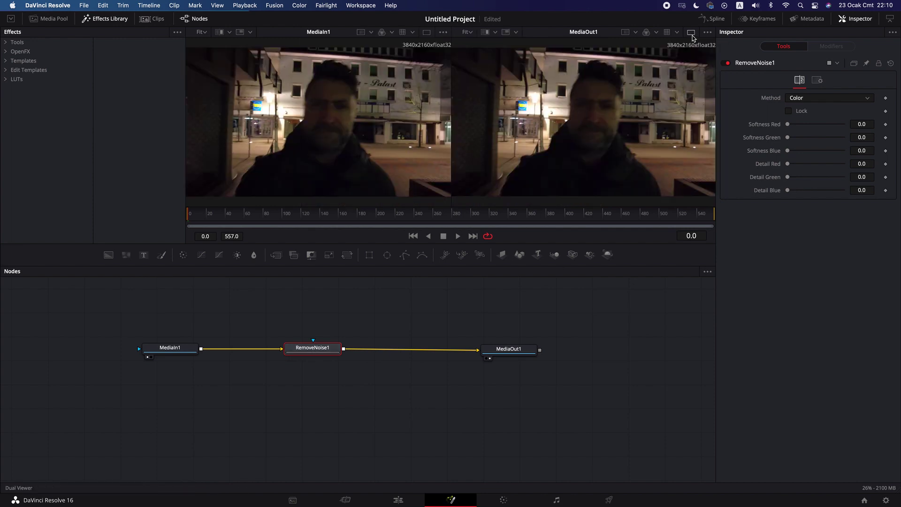
click(692, 33)
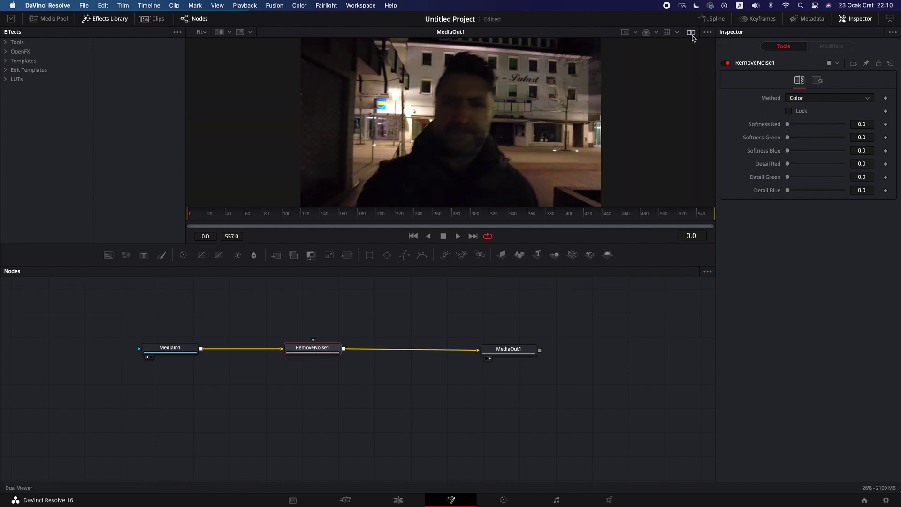
click(692, 36)
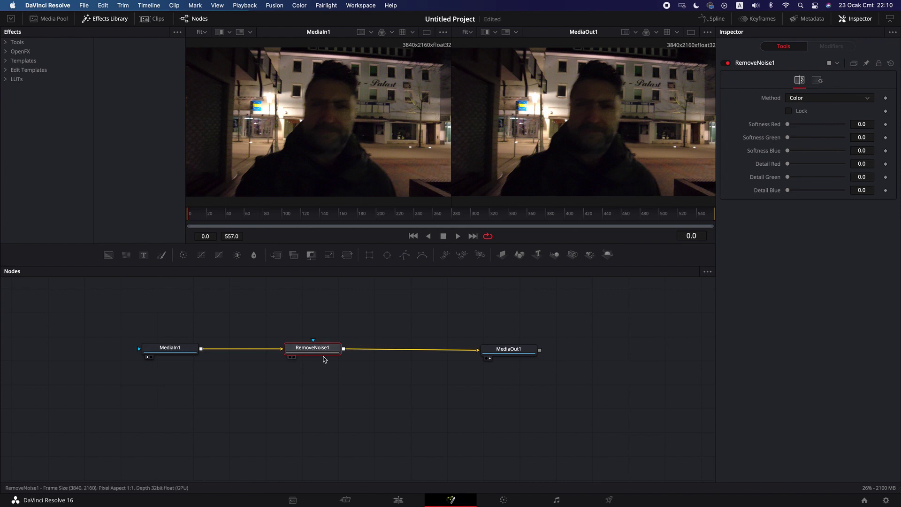
Step: Show the RemoveNoise1 result in the right viewer beside the original MediaIn1
scroll(312, 351, right, 1)
mouse_move(292, 362)
click(292, 357)
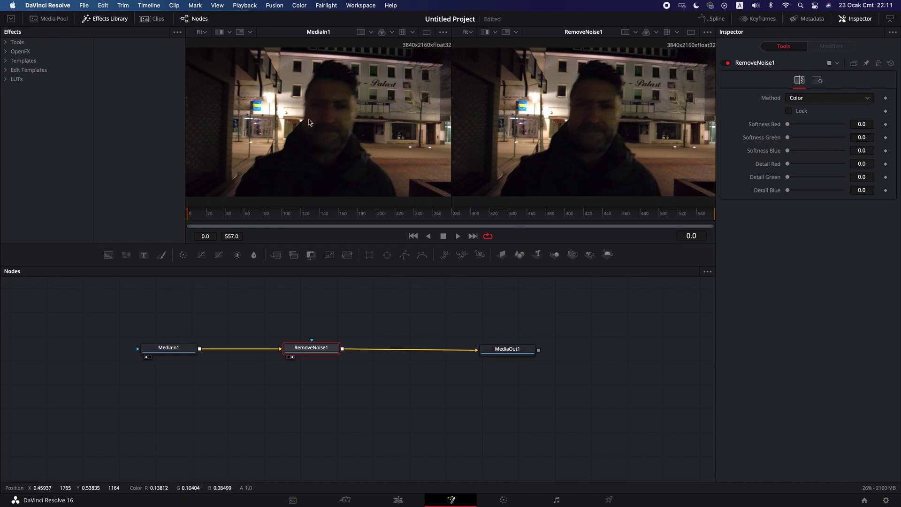
scroll(157, 353, left, 1)
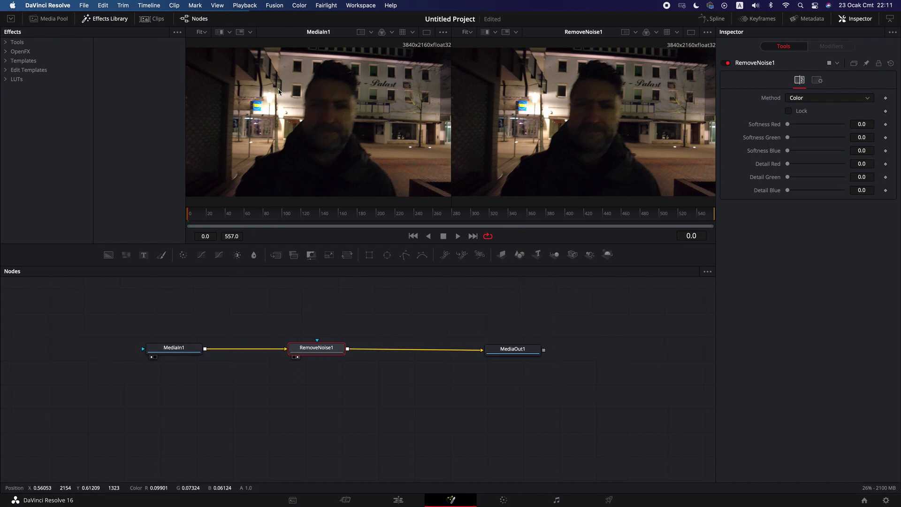
click(469, 32)
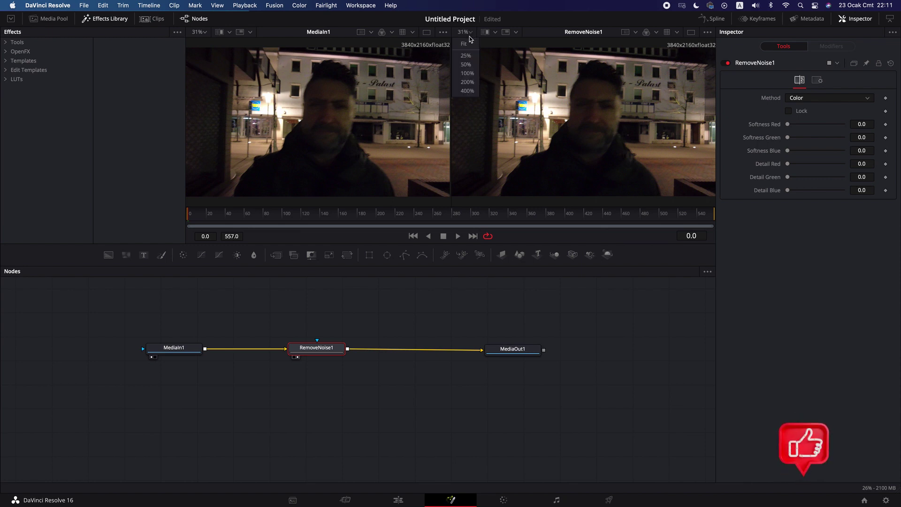
Step: Set both the denoised and original viewers to 100% magnification
click(470, 82)
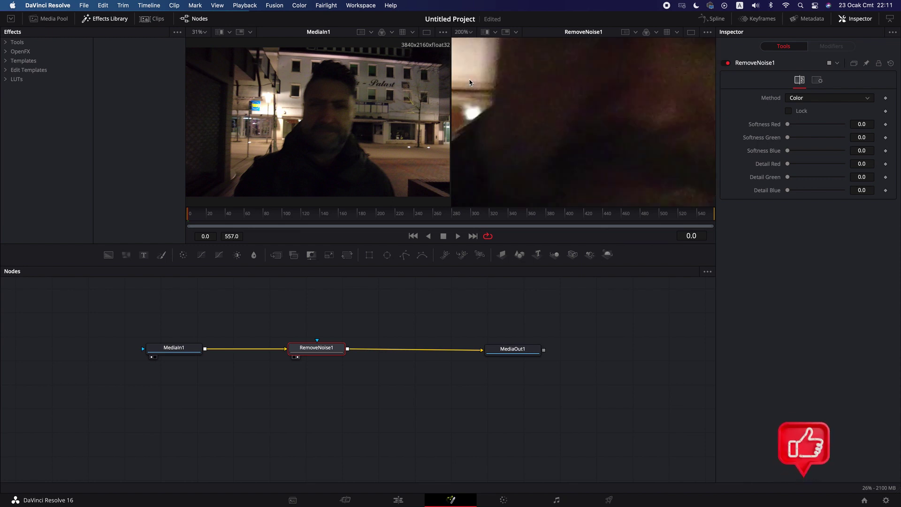
click(462, 32)
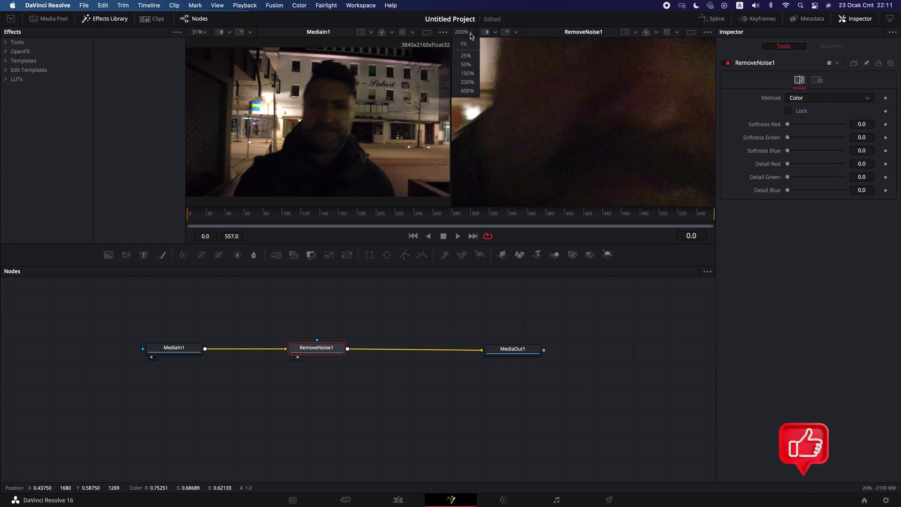
click(466, 73)
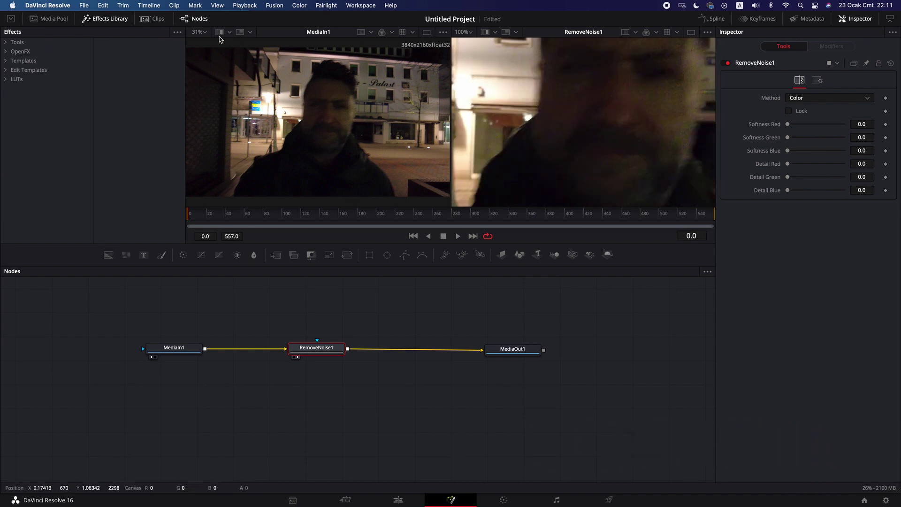
click(199, 32)
click(205, 76)
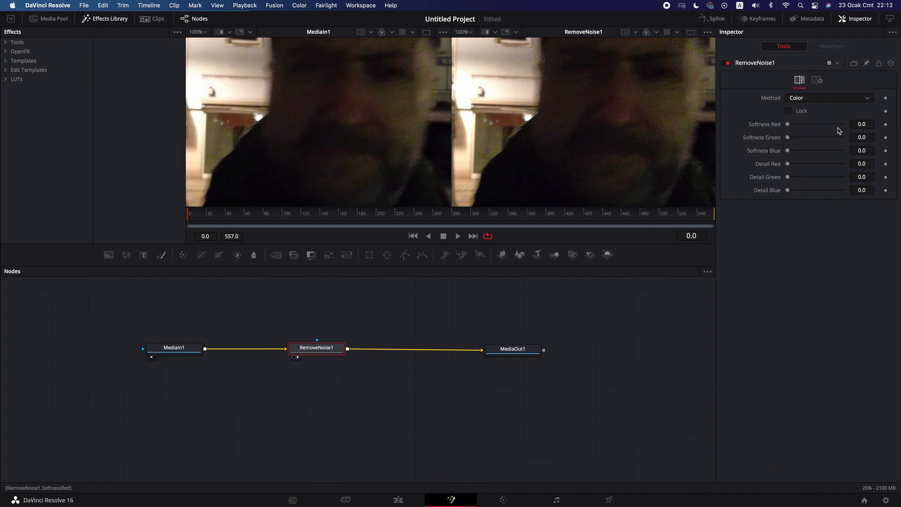
Step: Try the Chroma denoise method, then return RemoveNoise1 to the Color method
click(839, 98)
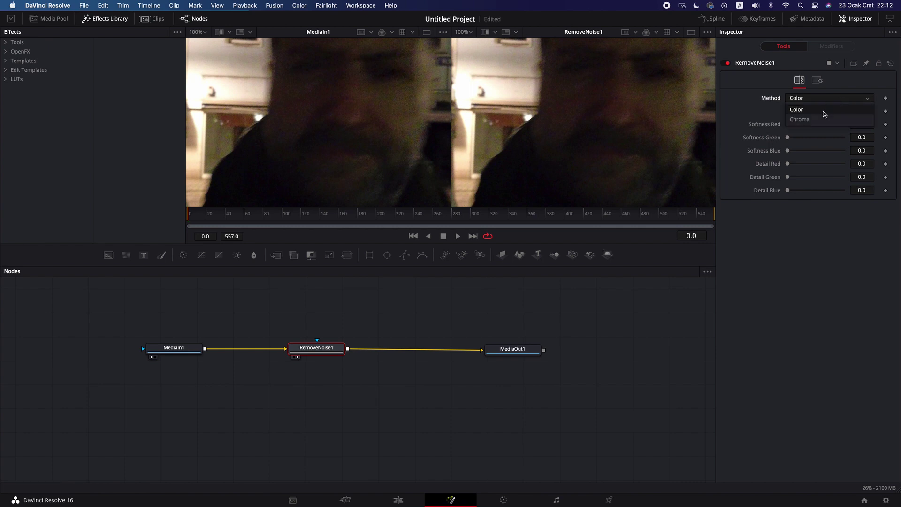
key(Escape)
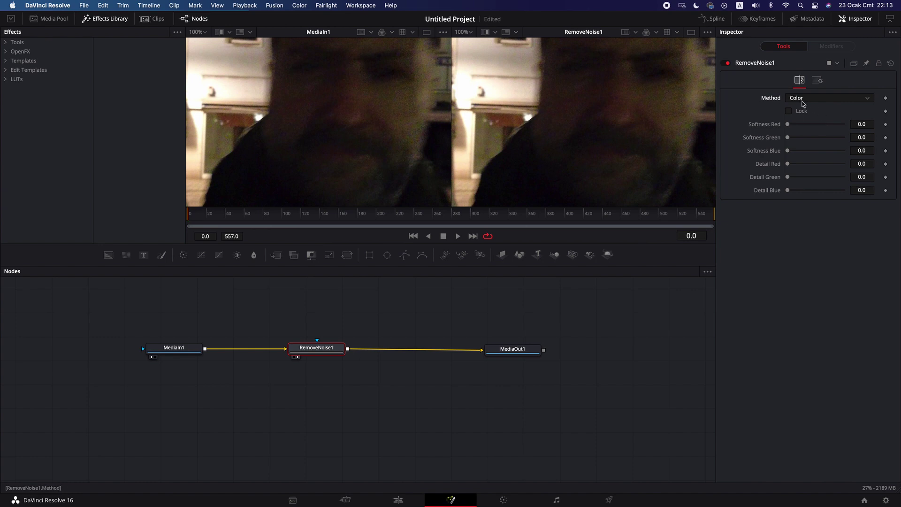
click(813, 99)
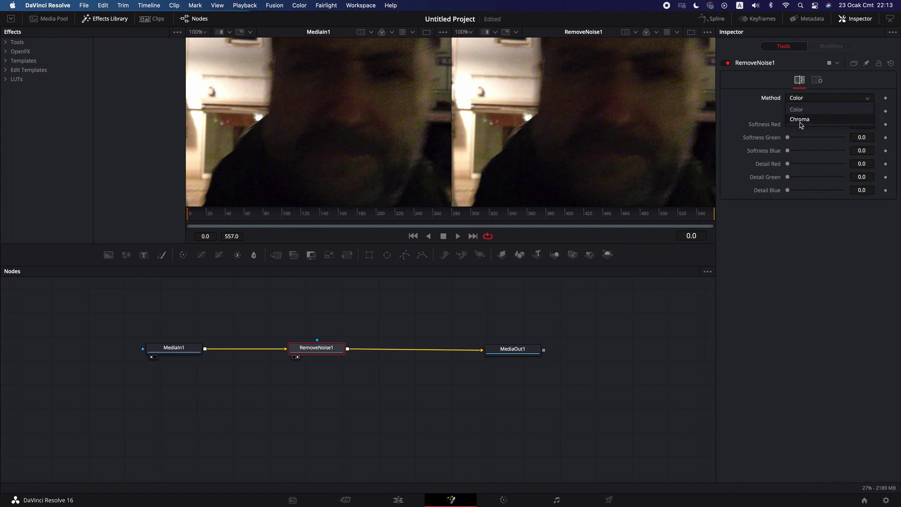
click(800, 120)
click(807, 100)
click(806, 110)
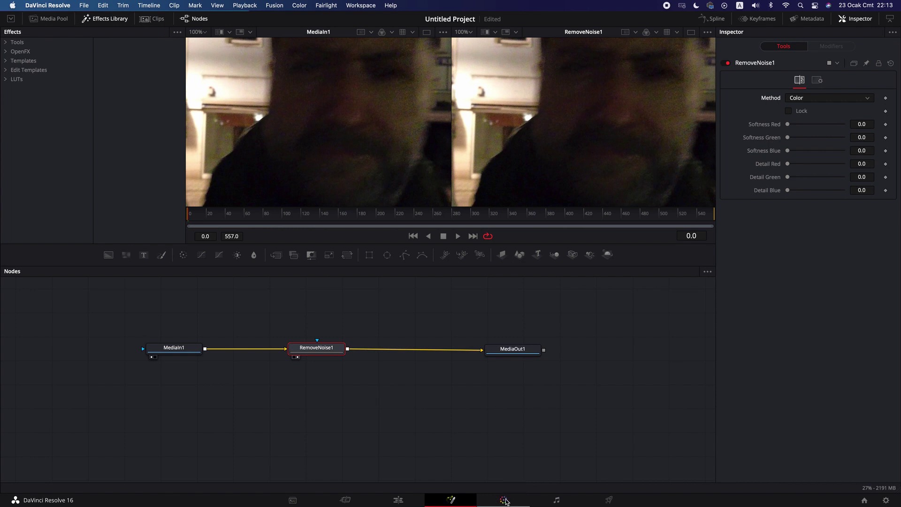
Step: Switch RemoveNoise1 to Chroma with Softness Luma 0.00244 and Softness Chroma 0.00252
click(808, 97)
click(807, 105)
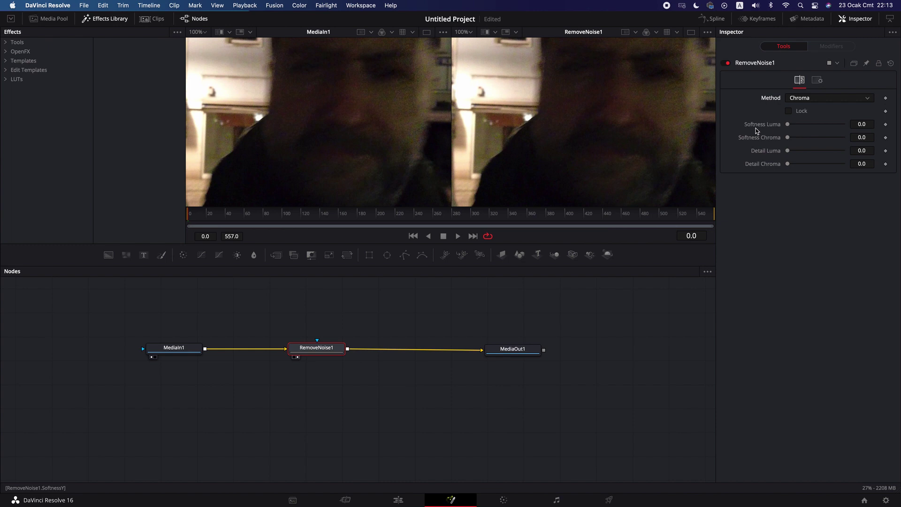
click(788, 125)
drag(863, 126, 864, 126)
drag(861, 124, 864, 124)
drag(862, 123, 861, 124)
drag(790, 138, 802, 140)
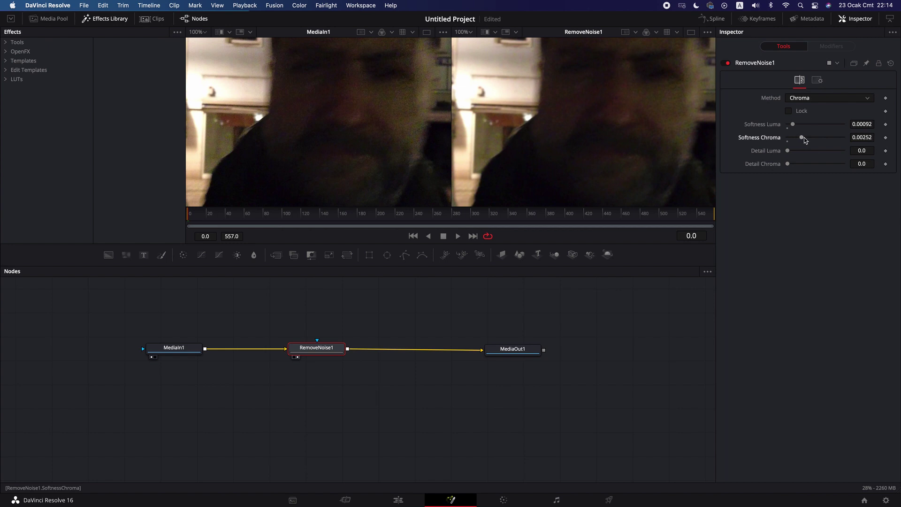
drag(795, 125, 803, 125)
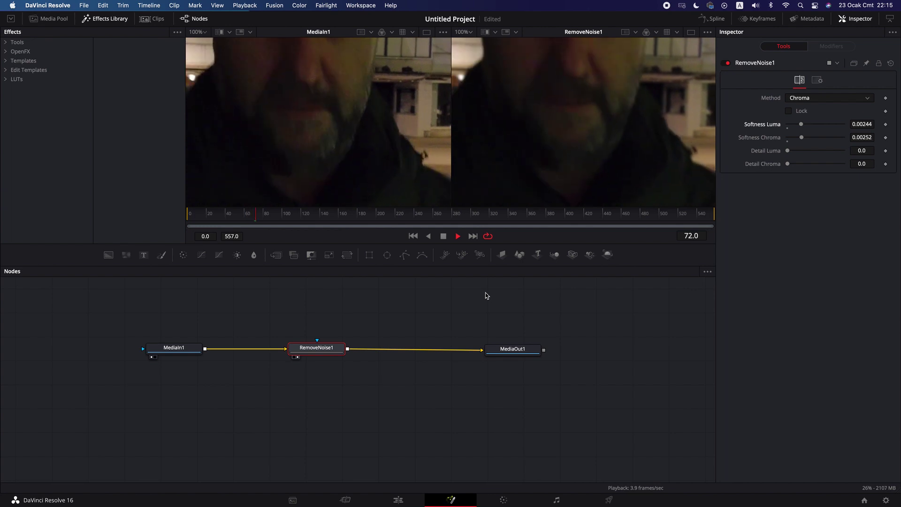
Step: Zoom the denoised view to 50%, then set both viewers to 200%
click(470, 32)
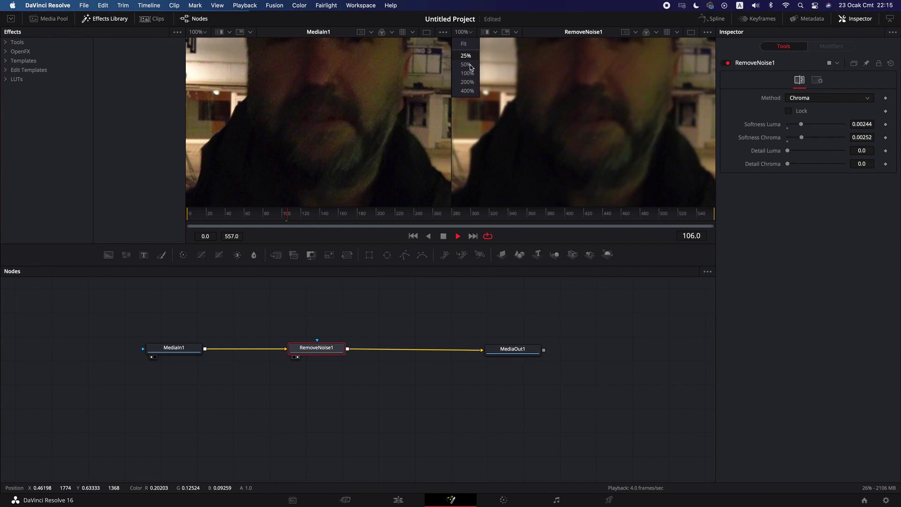
click(473, 63)
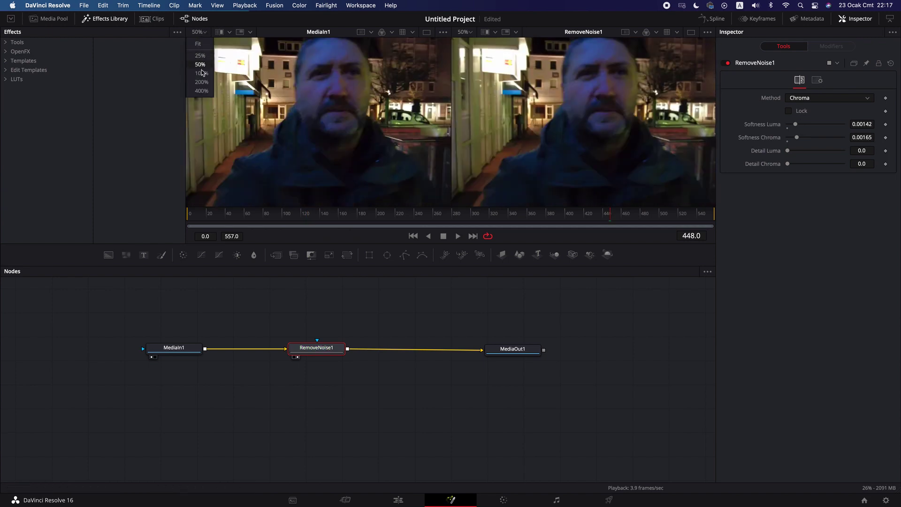
click(204, 83)
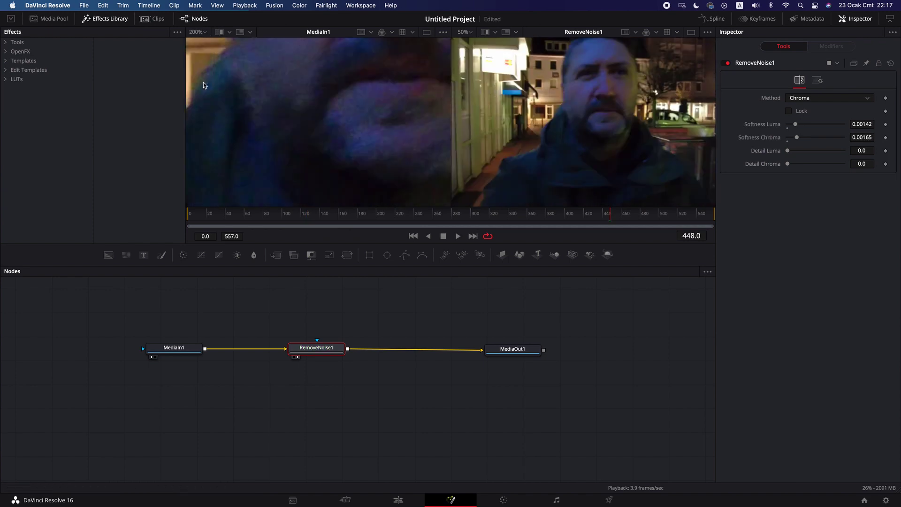
click(471, 32)
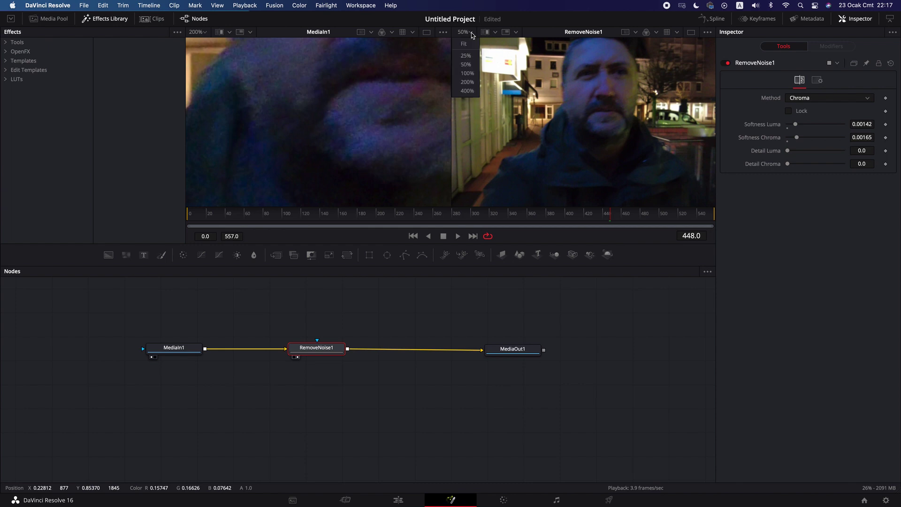
click(466, 85)
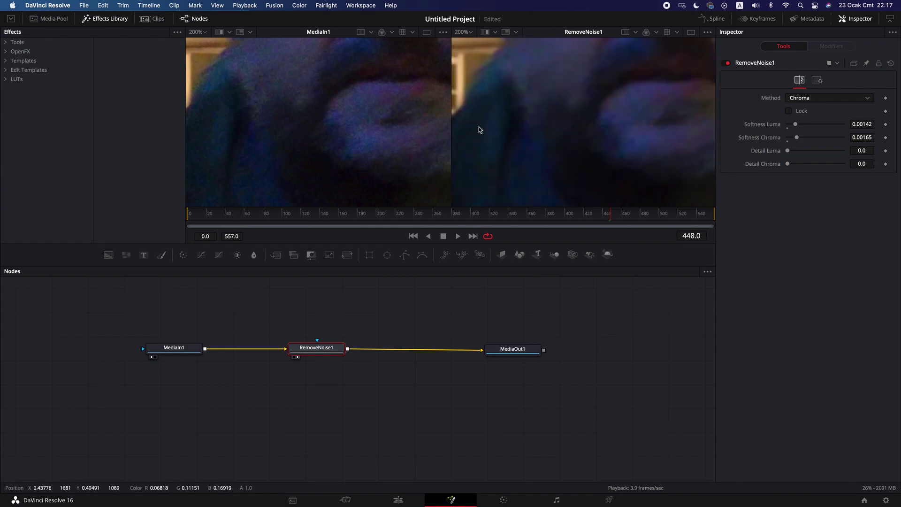
Step: Magnify both viewers to 400%, then bring them back to 200% and 100%
click(204, 32)
click(206, 91)
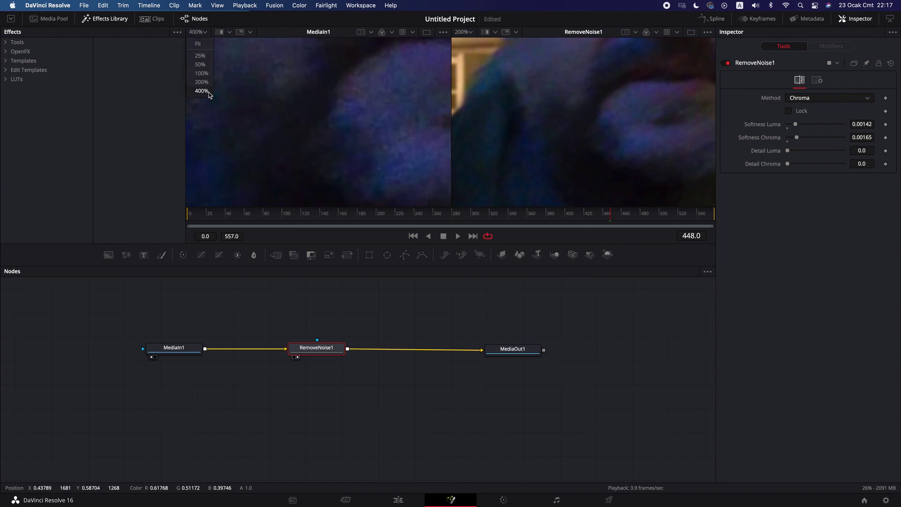
click(471, 32)
click(473, 92)
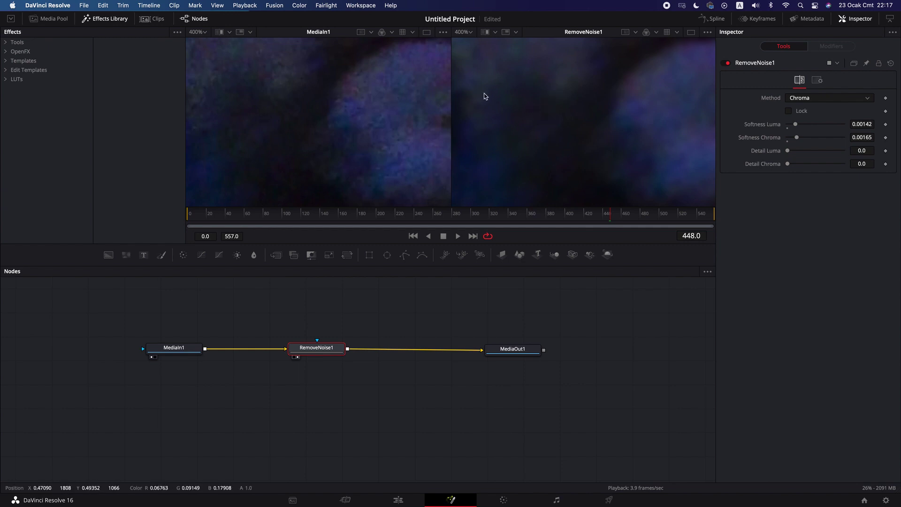
click(471, 32)
click(469, 84)
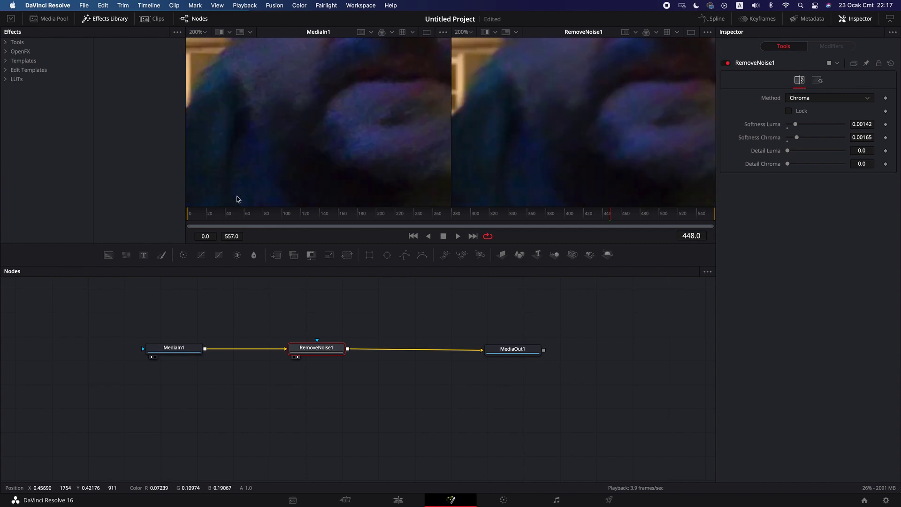
key(ctrl+1)
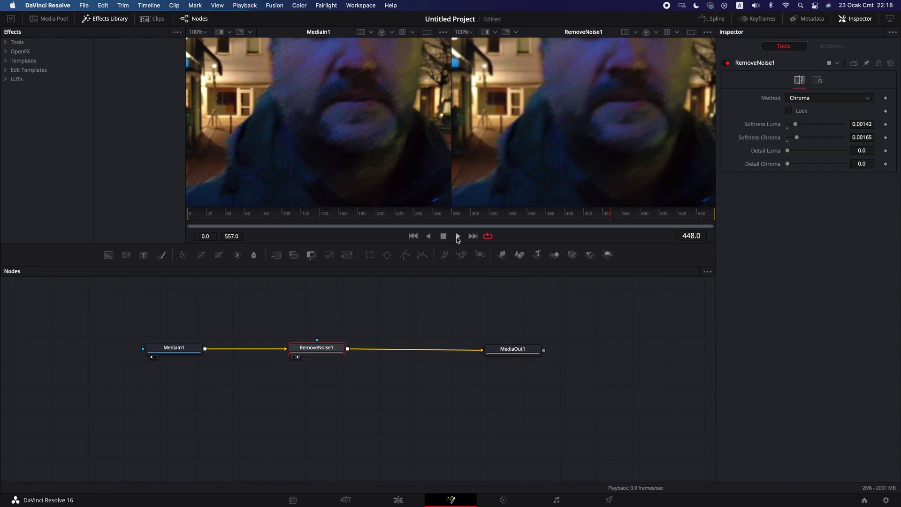
Step: Replay the clip from around frame 100 to compare original and denoised views
click(286, 215)
click(457, 237)
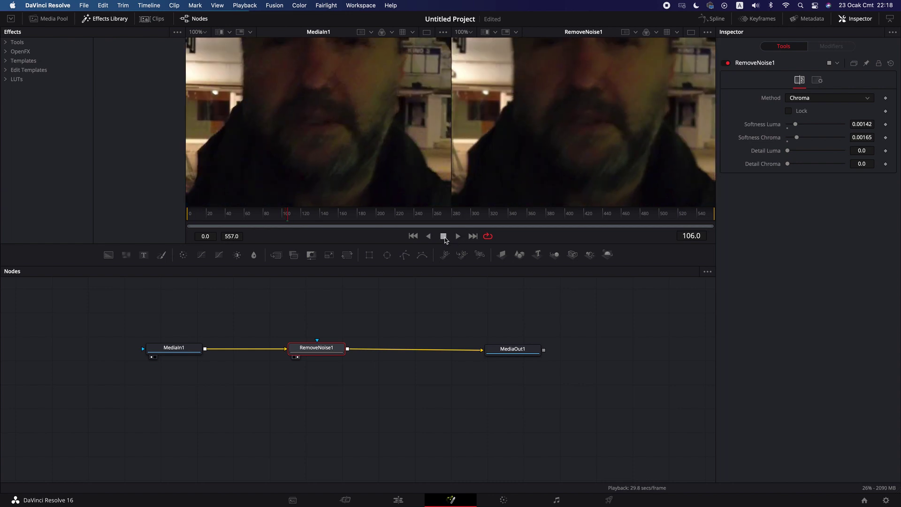
key(space)
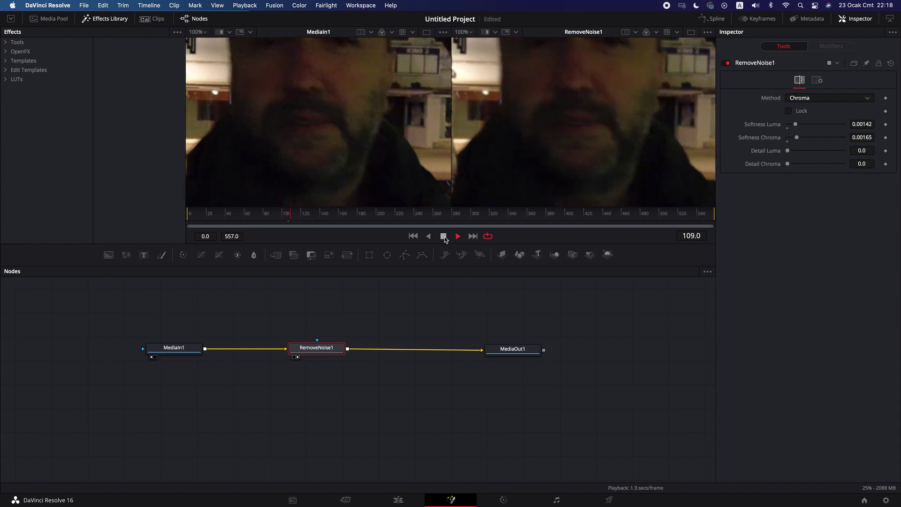